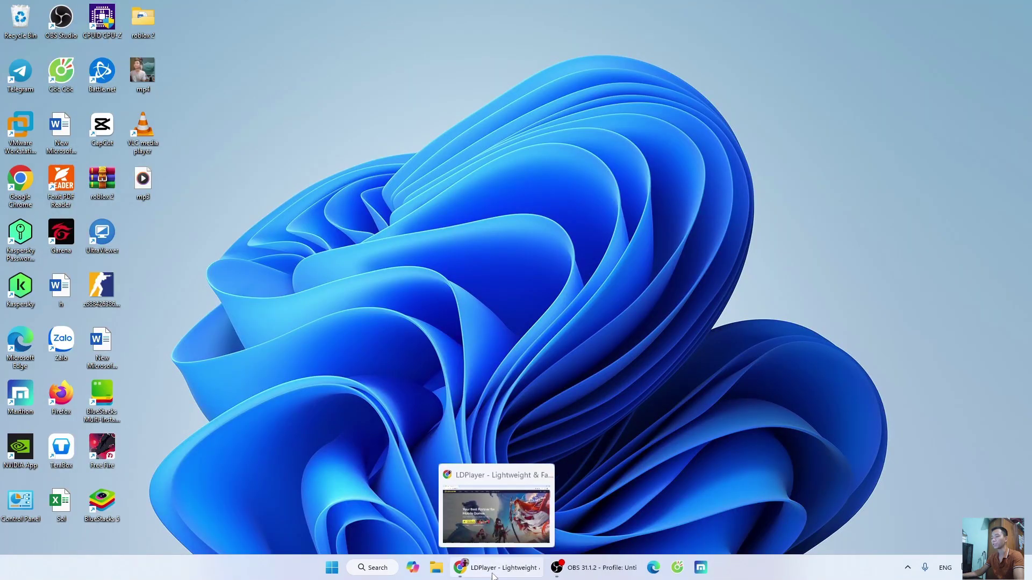
Download LDPlayer 9 from ldplayer.net in Chrome and install it with the licence agreement accepted
{"action": "left_click", "coordinate": [493, 575]}
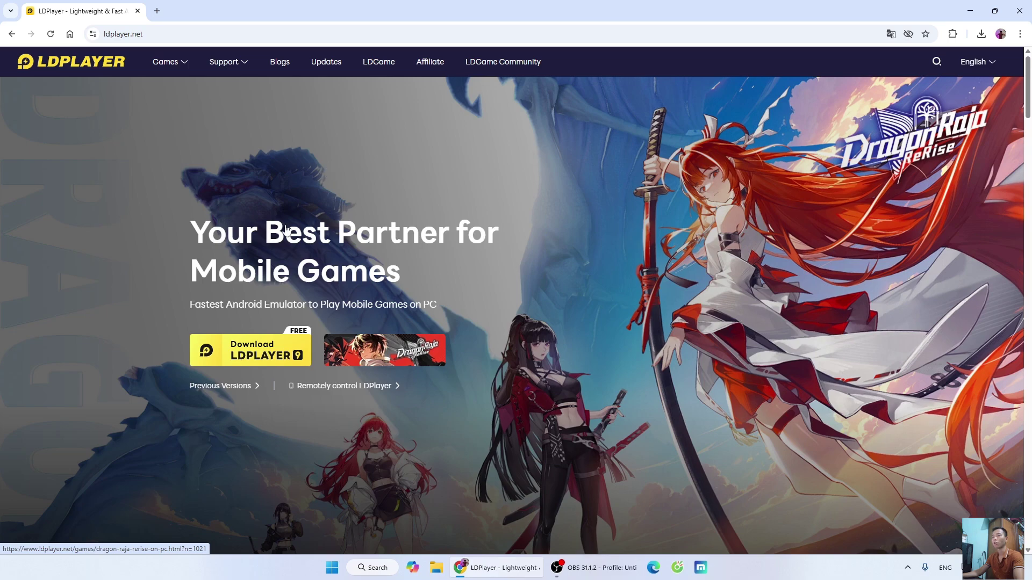
{"action": "left_click", "coordinate": [262, 360]}
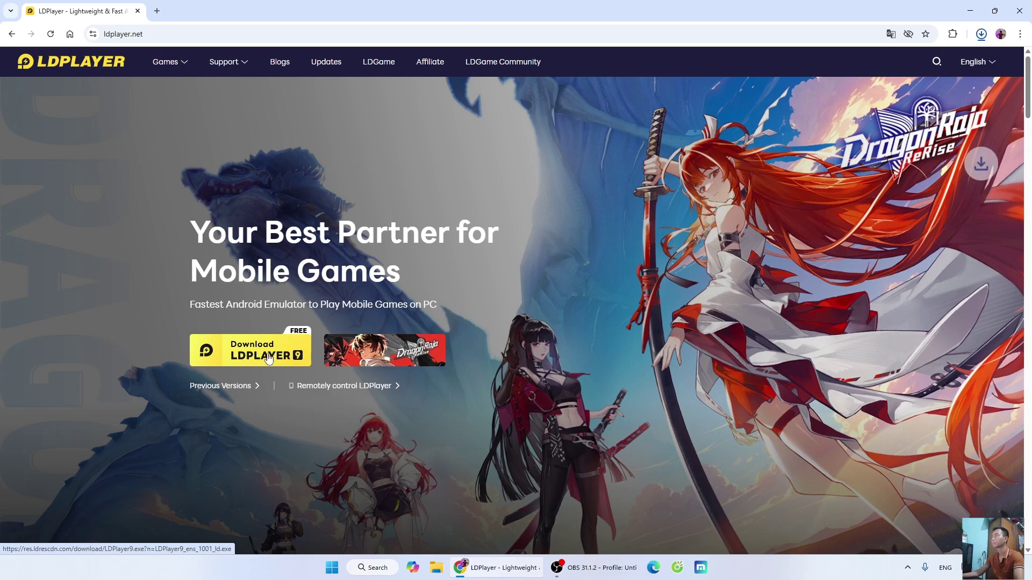
{"action": "mouse_move", "coordinate": [900, 67]}
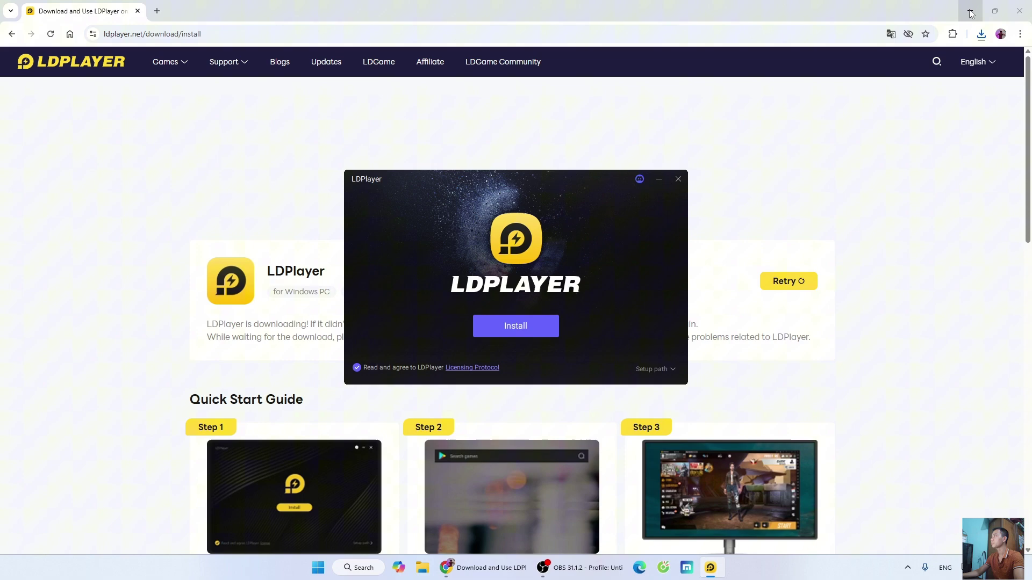
{"action": "left_click", "coordinate": [970, 10]}
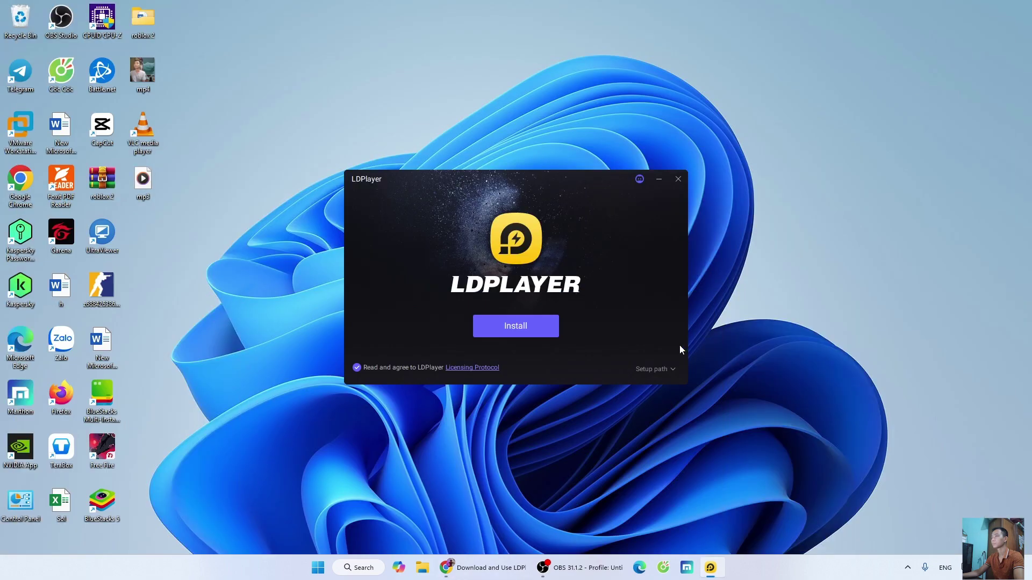
{"action": "left_click", "coordinate": [525, 332]}
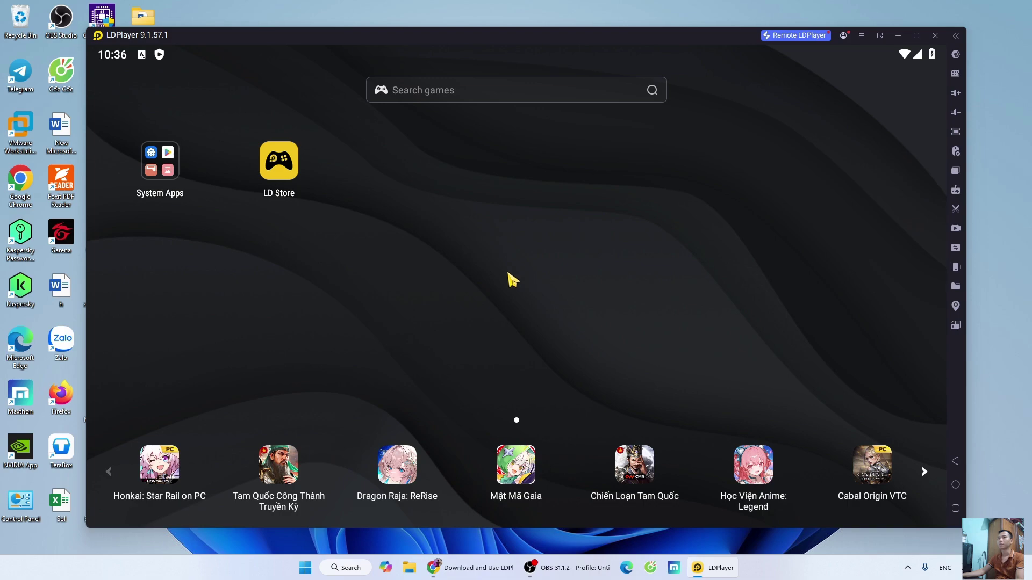
Open the Play Store from the emulator's System Apps folder and start signing in to Google Play
{"action": "left_click", "coordinate": [166, 173]}
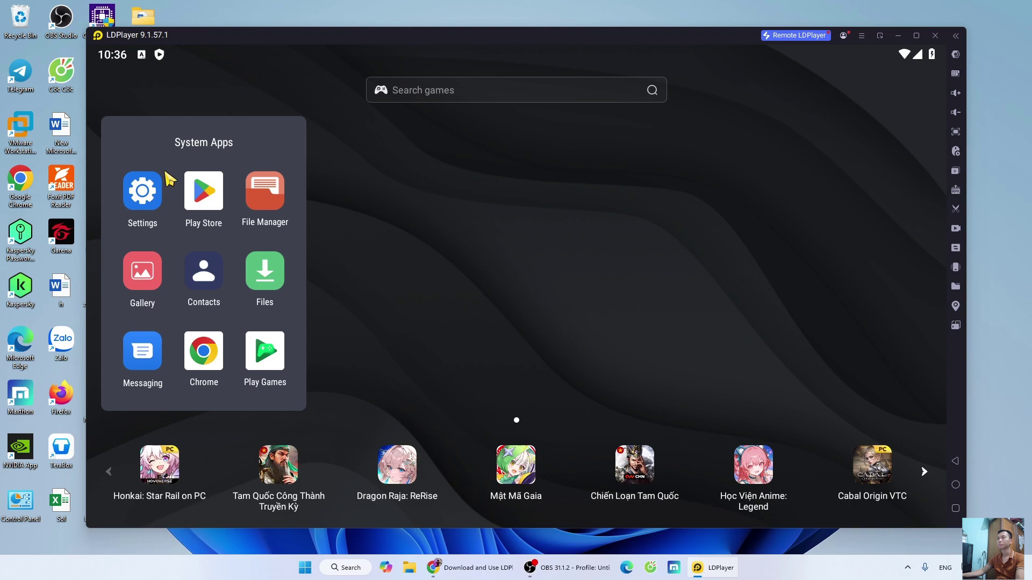
{"action": "left_click", "coordinate": [203, 194]}
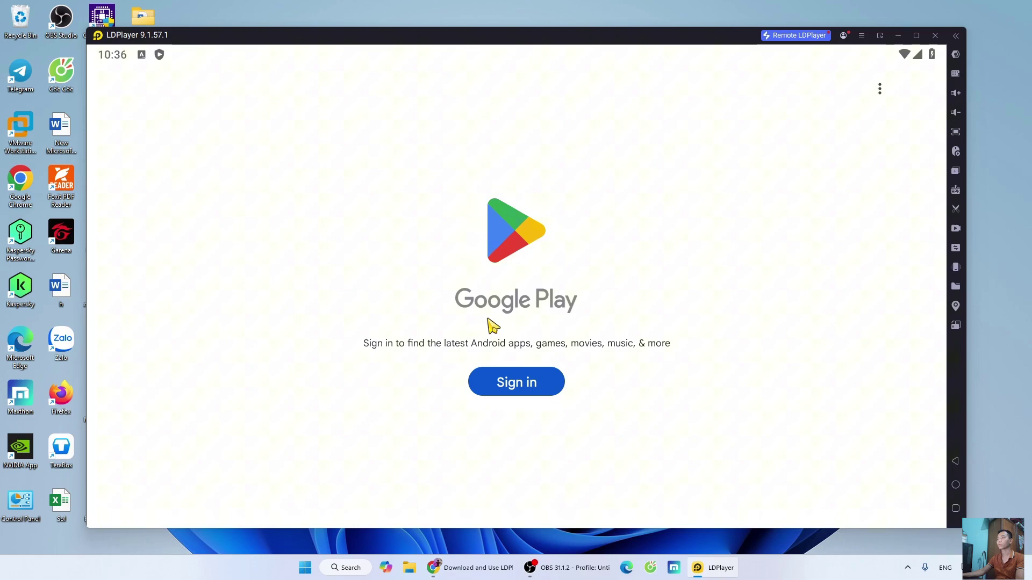
{"action": "left_click", "coordinate": [529, 388]}
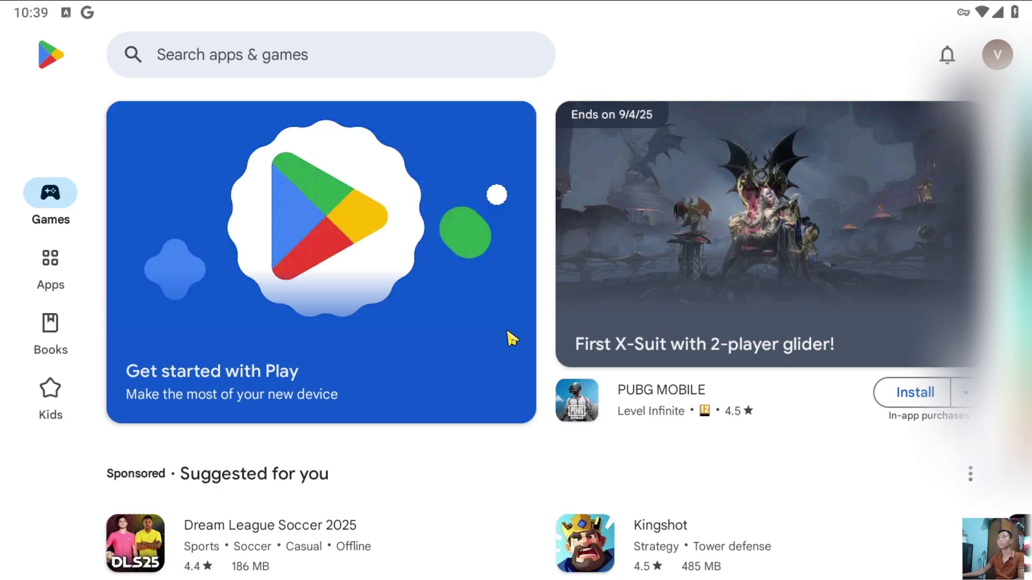
Search the Play Store for efootball, install KONAMI's eFootball, and close the store
{"action": "left_click", "coordinate": [268, 69]}
{"action": "type", "text": "eef"}
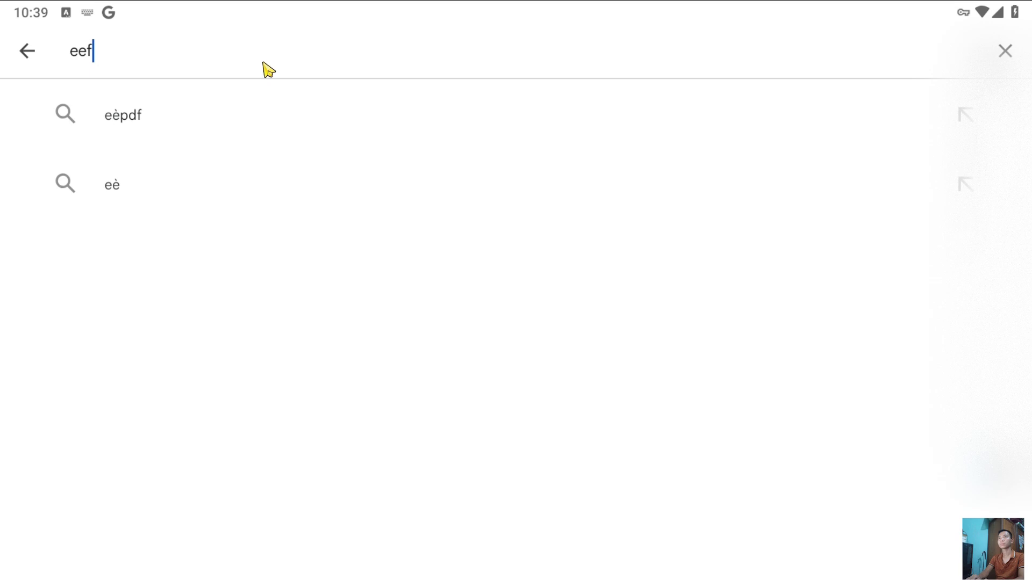
{"action": "key", "text": "BackSpace"}
{"action": "key", "text": "BackSpace"}
{"action": "type", "text": "f"}
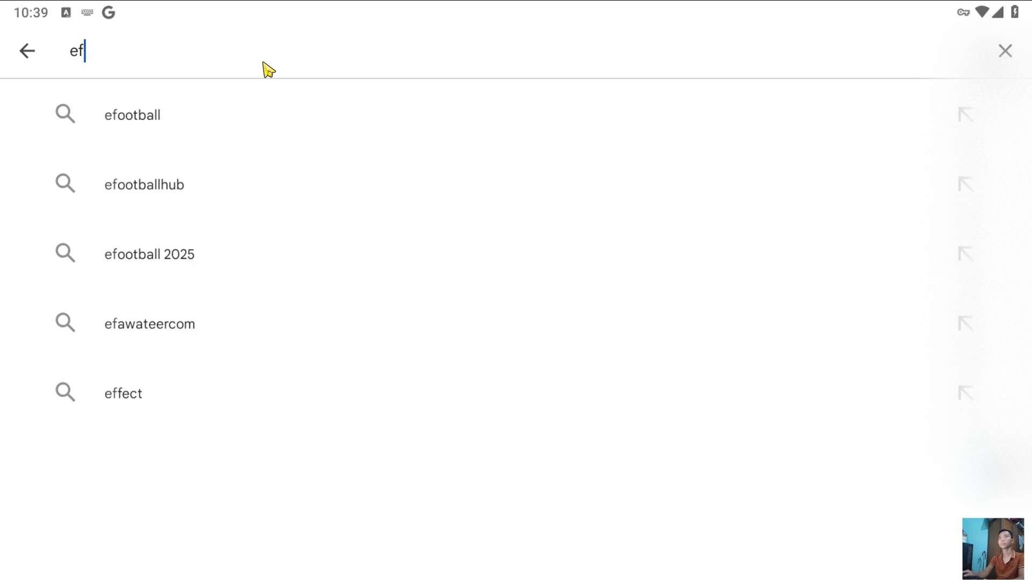
{"action": "left_click", "coordinate": [140, 117]}
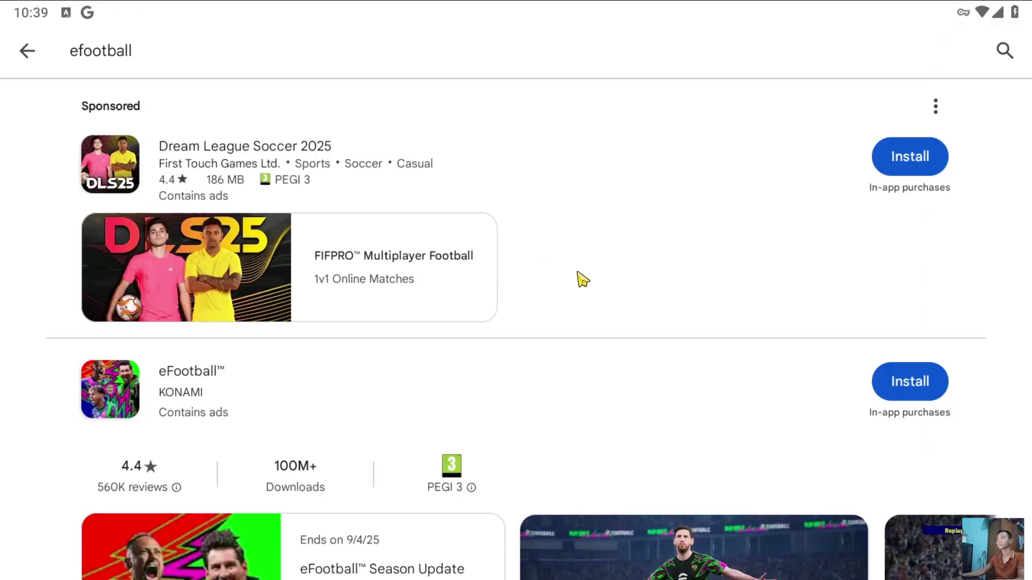
{"action": "left_click", "coordinate": [913, 391]}
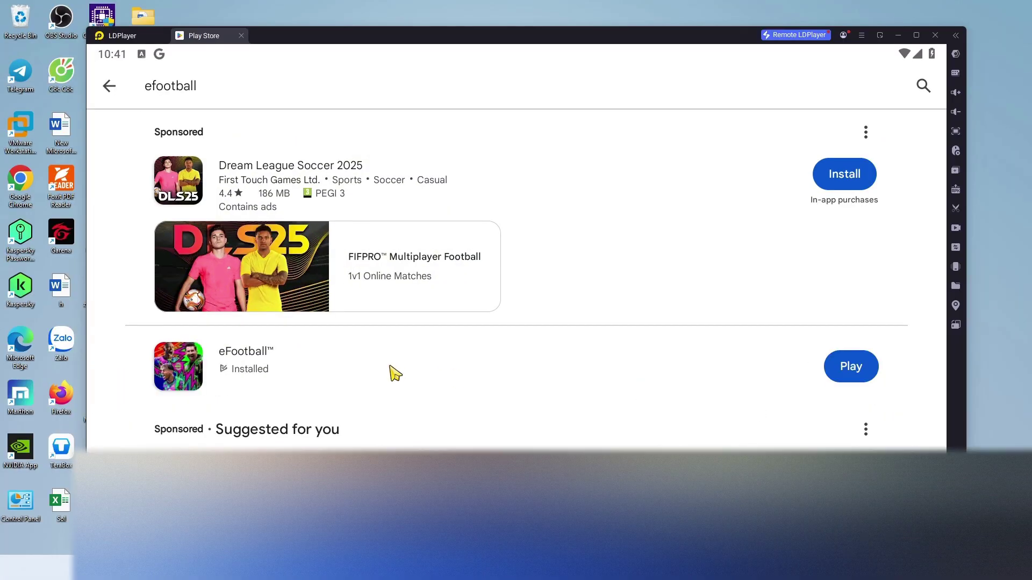
{"action": "left_click", "coordinate": [241, 36]}
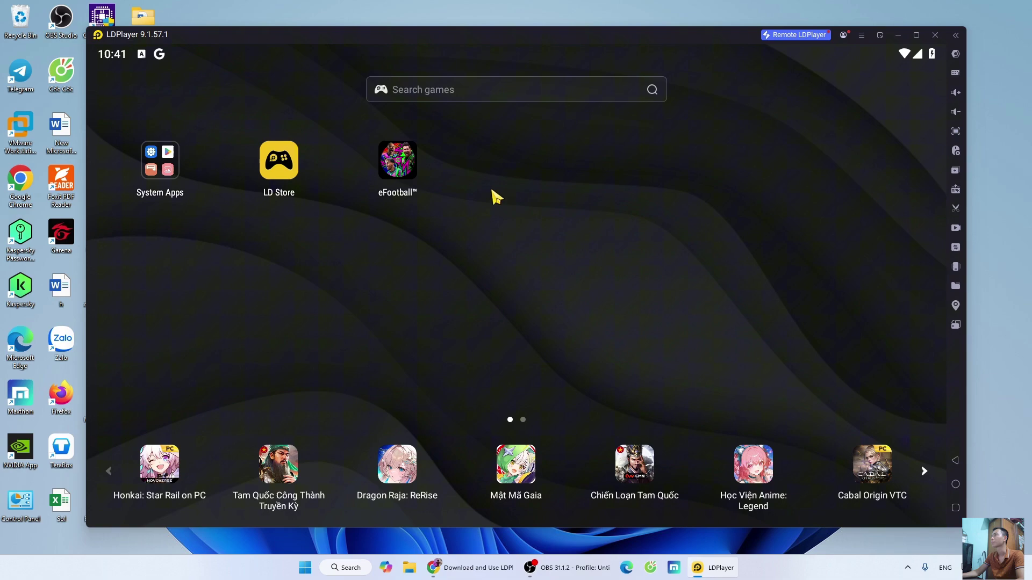
In the emulator's display settings, set the tablet resolution to 1920 x 1080 (DPI 280)
{"action": "left_click", "coordinate": [861, 37]}
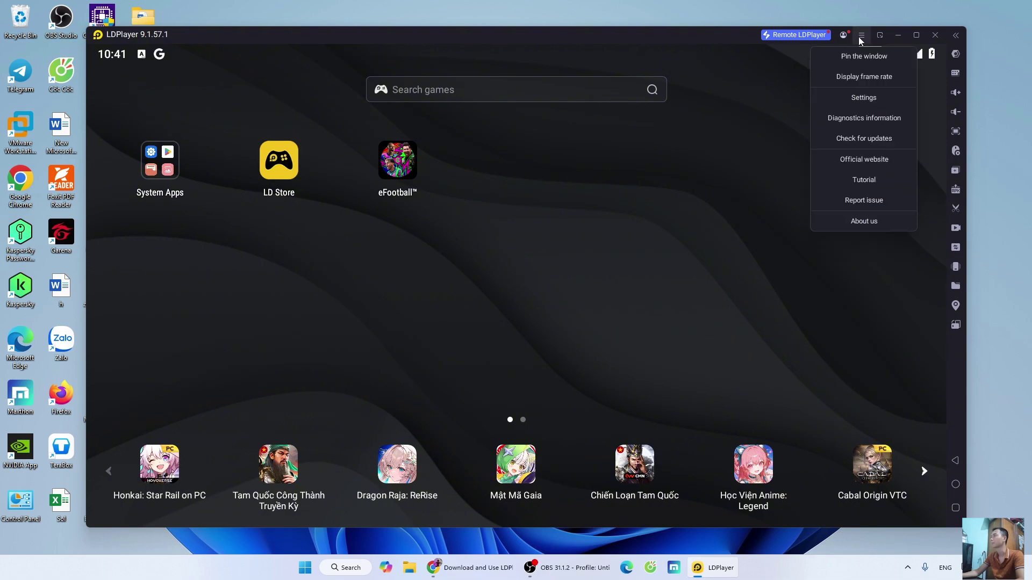
{"action": "left_click", "coordinate": [873, 100]}
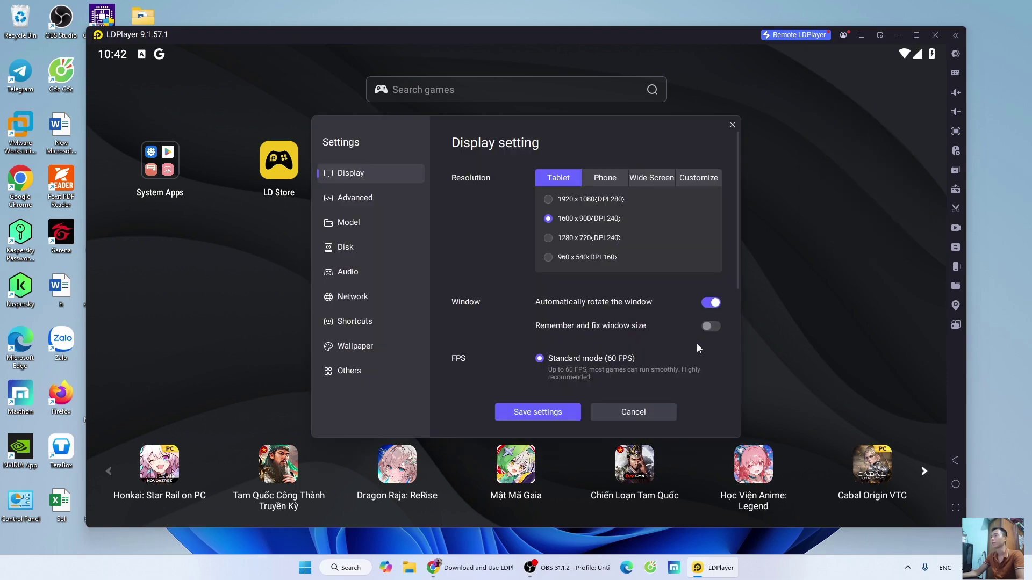
{"action": "left_click", "coordinate": [571, 202]}
{"action": "left_click", "coordinate": [567, 223]}
{"action": "left_click", "coordinate": [566, 239]}
{"action": "left_click", "coordinate": [564, 262]}
{"action": "left_click", "coordinate": [568, 201]}
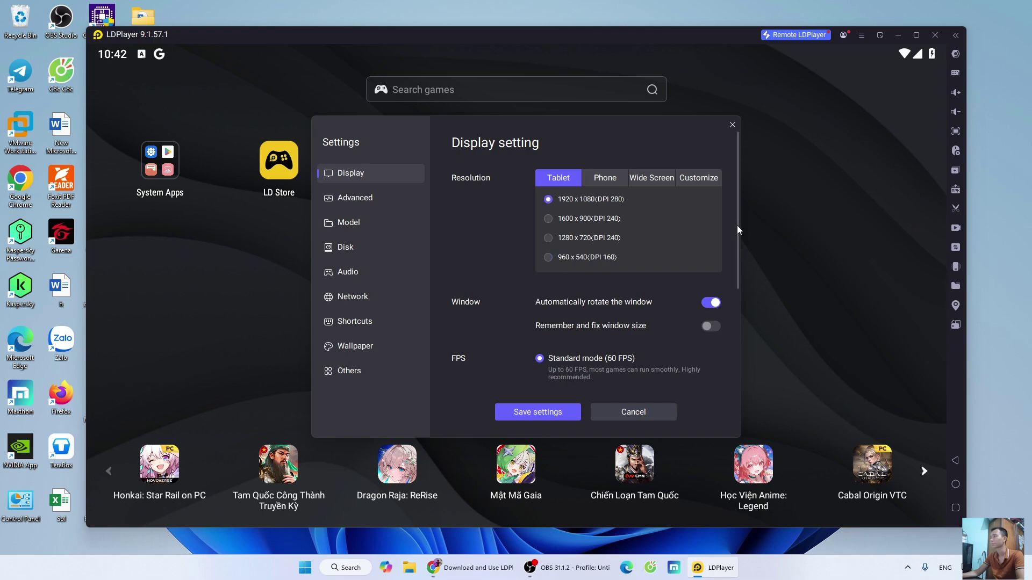
Choose High FPS mode (90-240 FPS) at 240 FPS and turn on V-sync
{"action": "left_click_drag", "start_coordinate": [737, 224], "coordinate": [727, 290]}
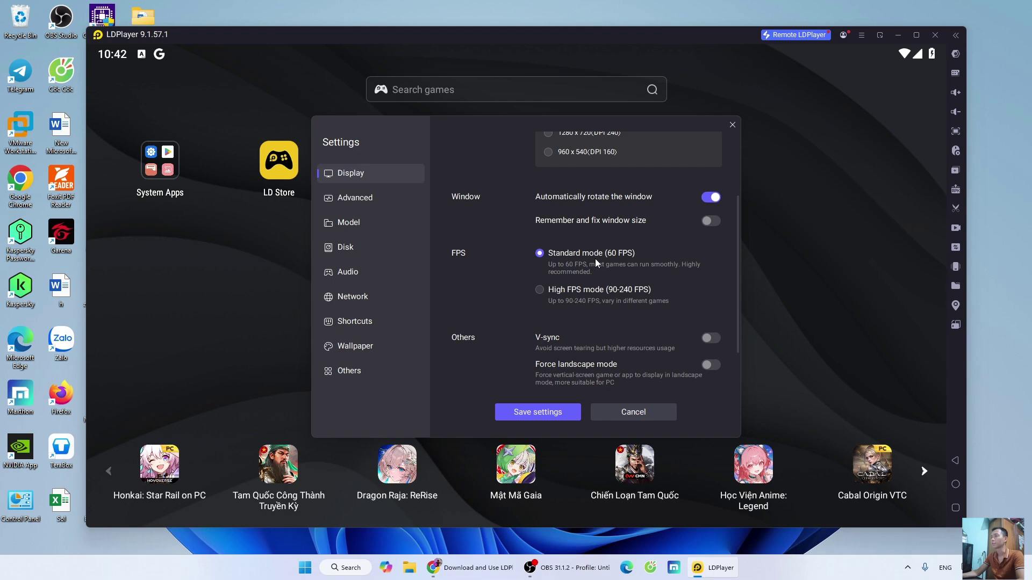
{"action": "left_click", "coordinate": [537, 289]}
{"action": "left_click", "coordinate": [525, 321]}
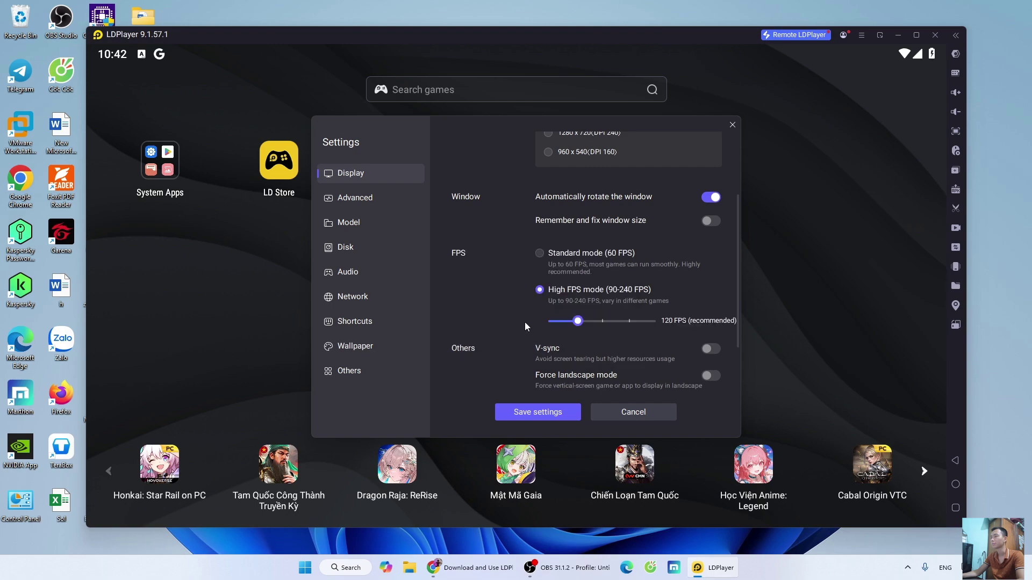
{"action": "left_click_drag", "start_coordinate": [578, 321], "coordinate": [671, 330]}
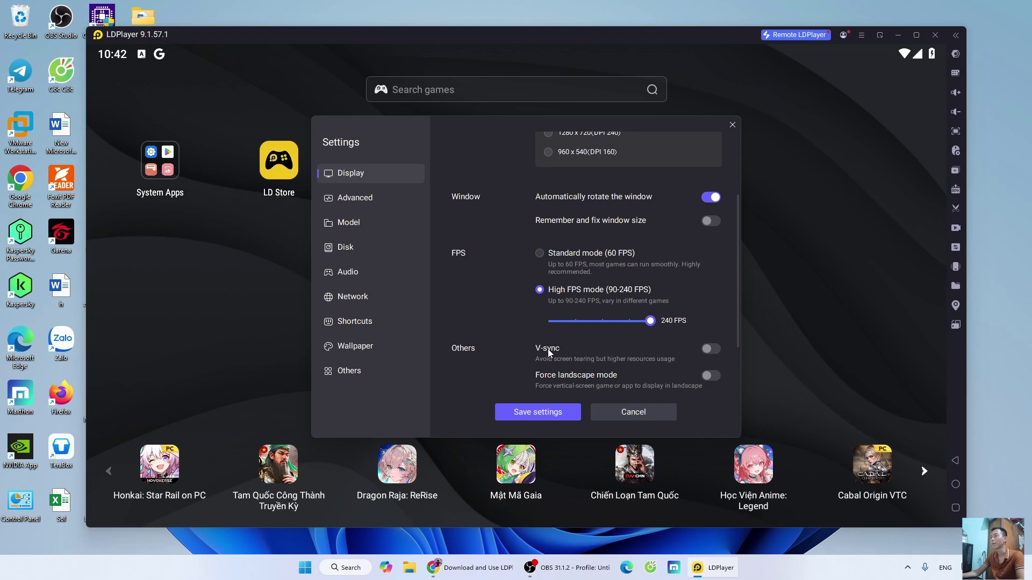
{"action": "left_click", "coordinate": [716, 351]}
Set the preset phone model to brand ROG, model ROG 8 Pro, then save the settings and restart LDPlayer
{"action": "left_click", "coordinate": [356, 198]}
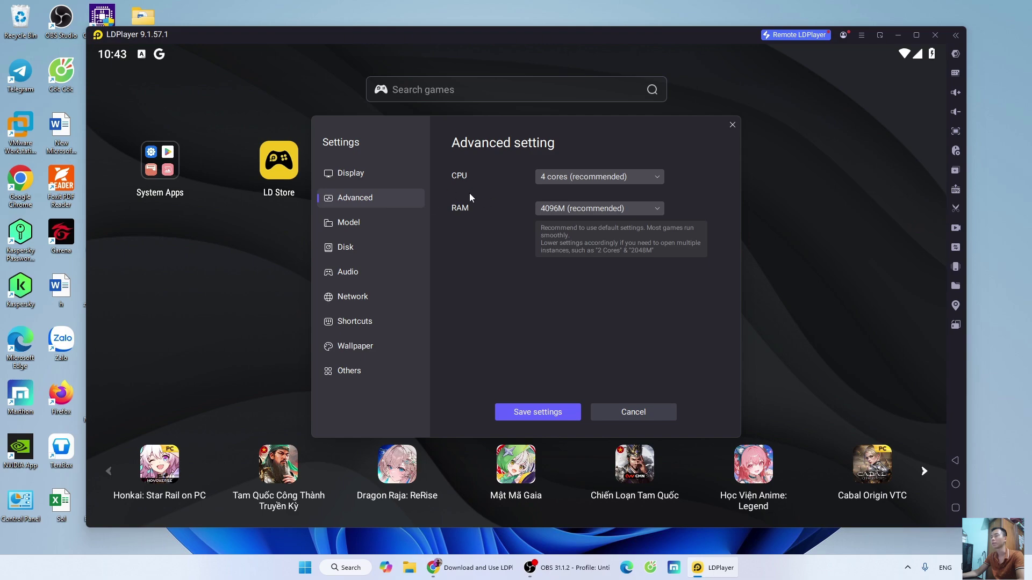
{"action": "left_click", "coordinate": [359, 222]}
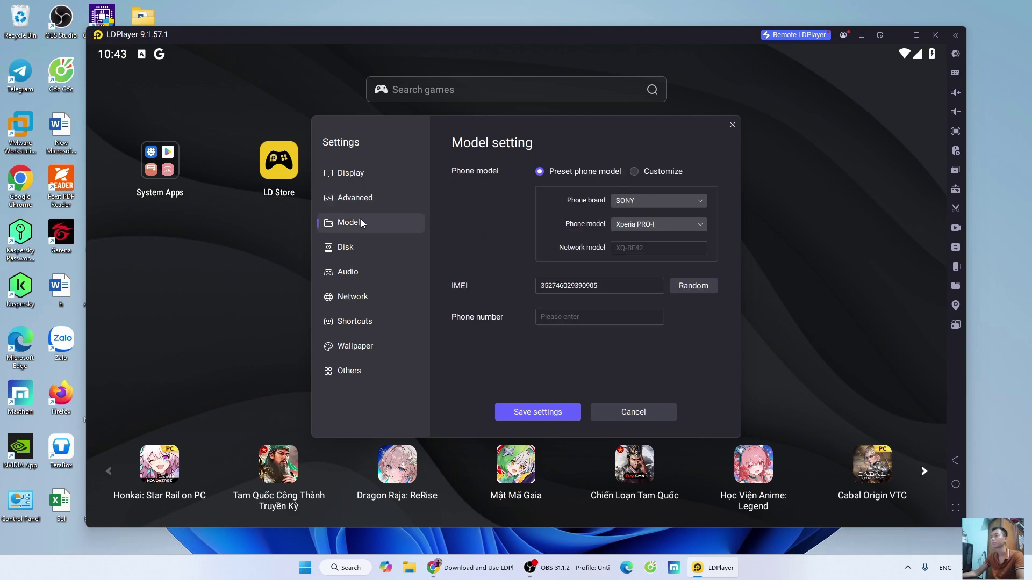
{"action": "left_click", "coordinate": [680, 201]}
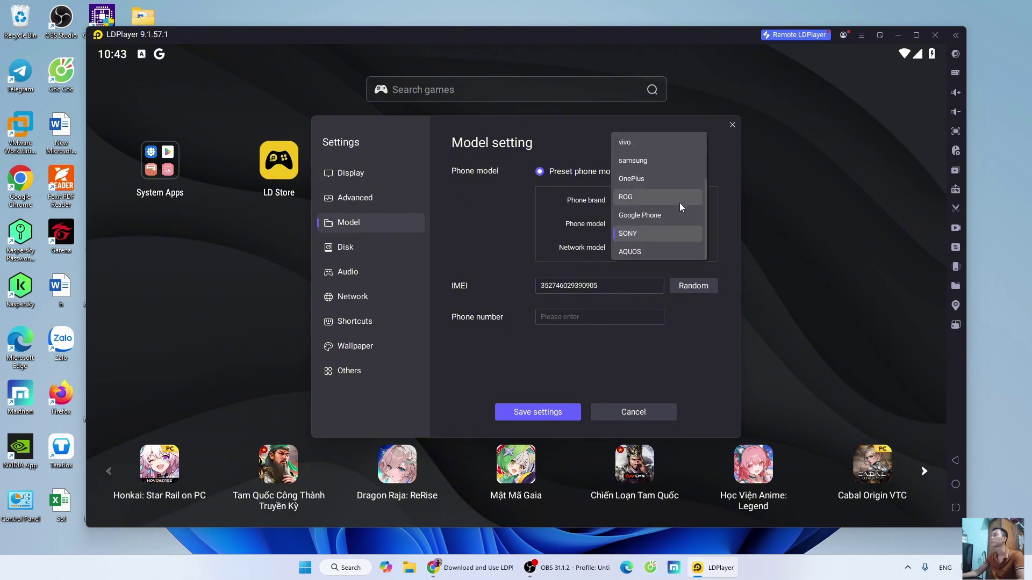
{"action": "left_click", "coordinate": [637, 200]}
{"action": "left_click", "coordinate": [657, 223]}
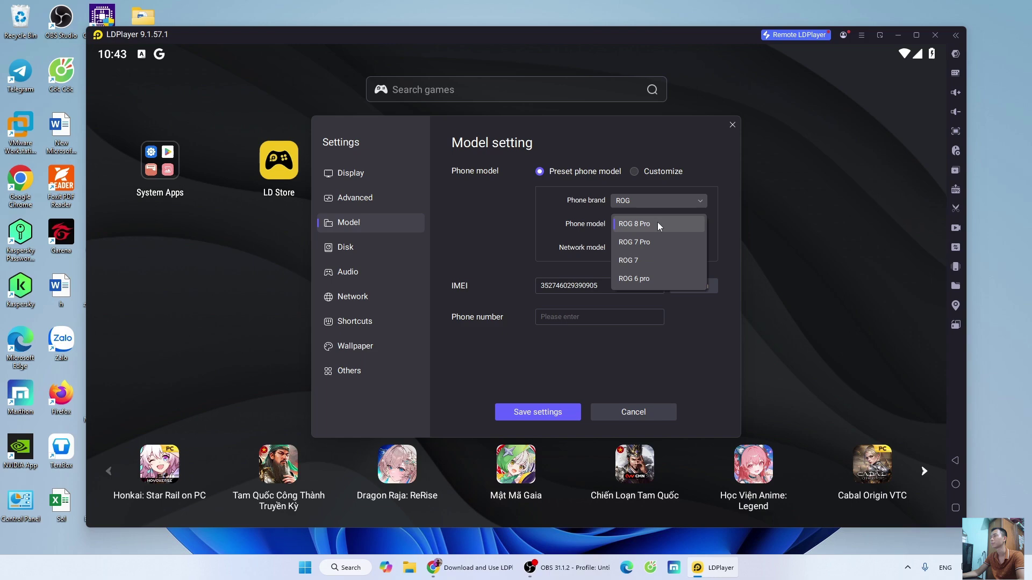
{"action": "left_click", "coordinate": [657, 222]}
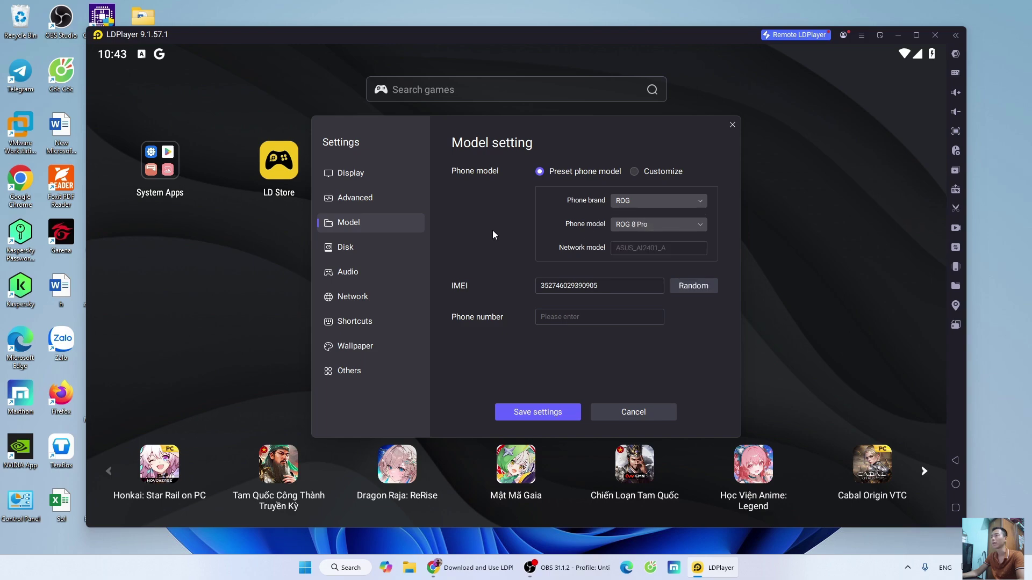
{"action": "left_click", "coordinate": [536, 412]}
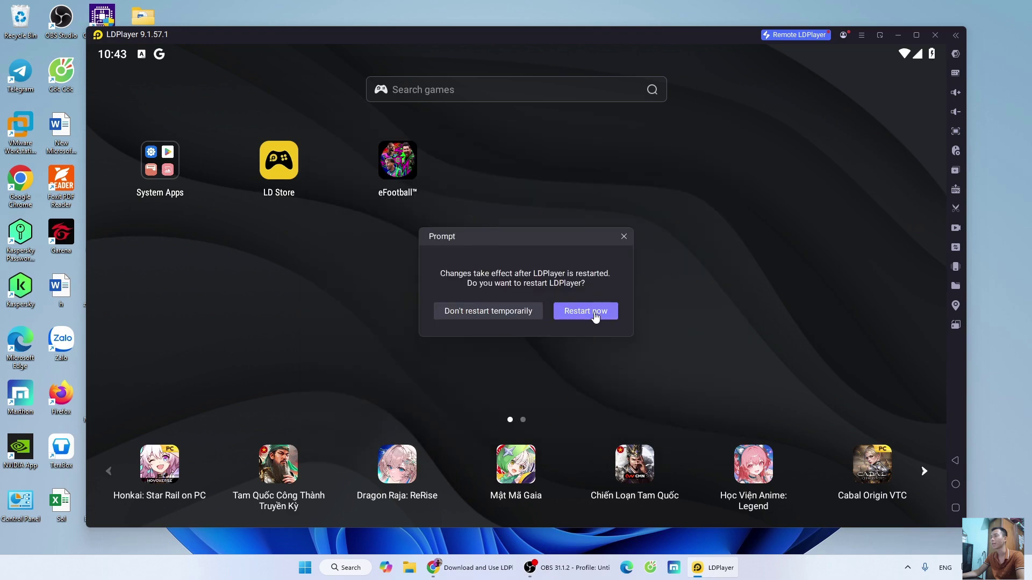
{"action": "left_click", "coordinate": [595, 313]}
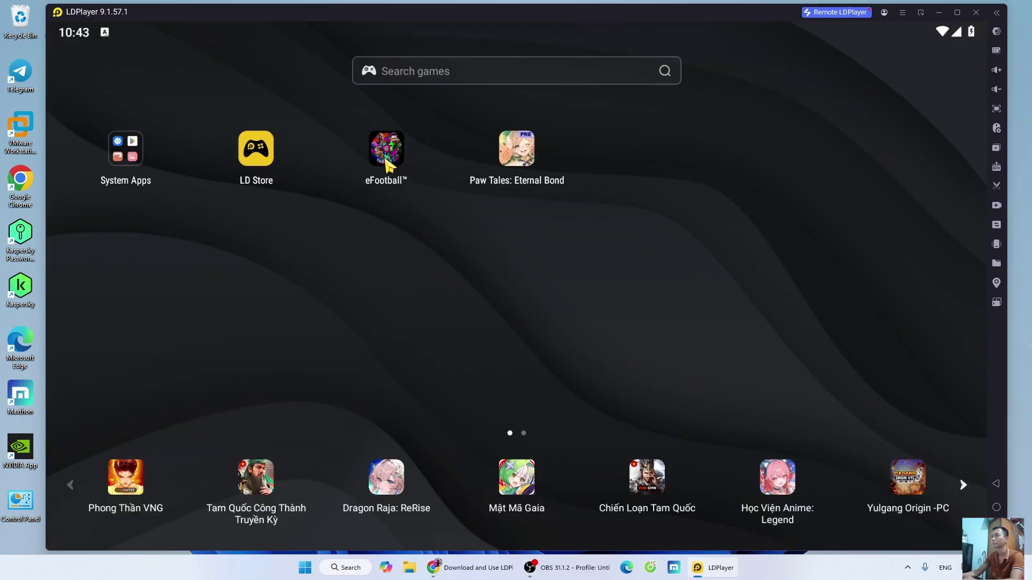
Launch eFootball and save its Touch & Flick keymap scheme during the match
{"action": "left_click", "coordinate": [386, 156]}
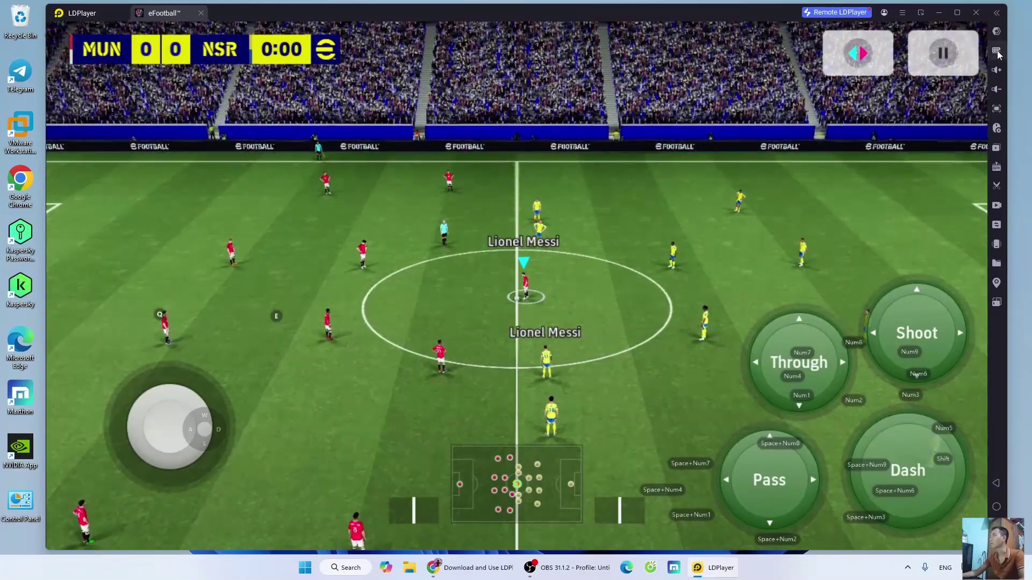
{"action": "left_click", "coordinate": [997, 50]}
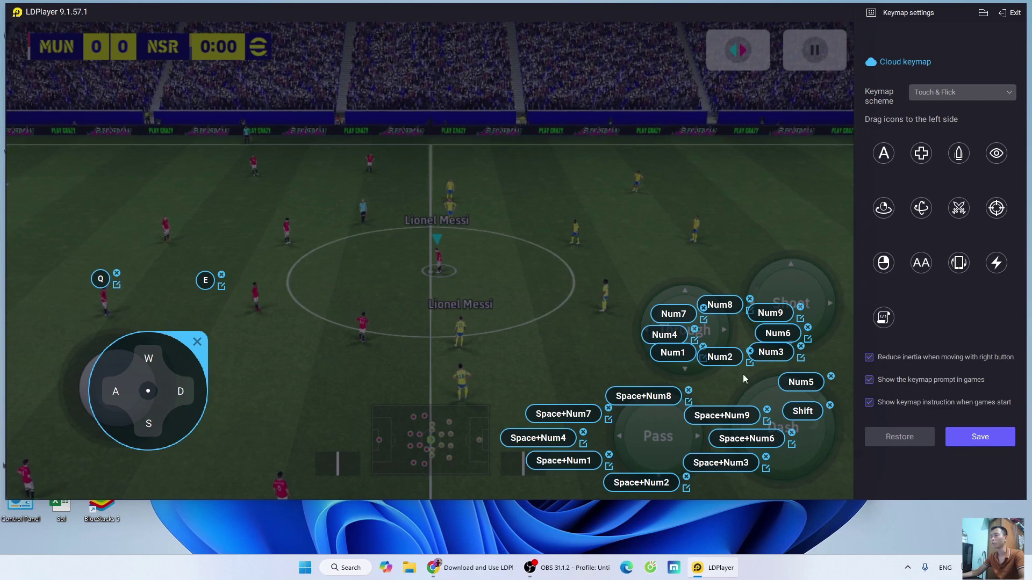
{"action": "left_click", "coordinate": [988, 435]}
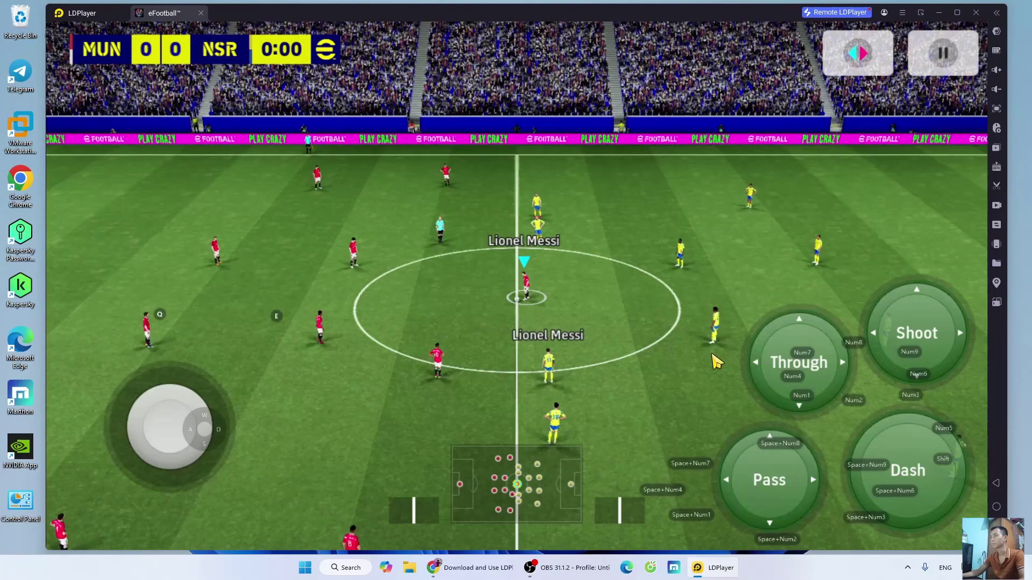
Kick off the match by playing the ball backwards with the keyboard controls and switch the emulator to full screen
{"action": "key", "text": "s"}
{"action": "key", "text": "d"}
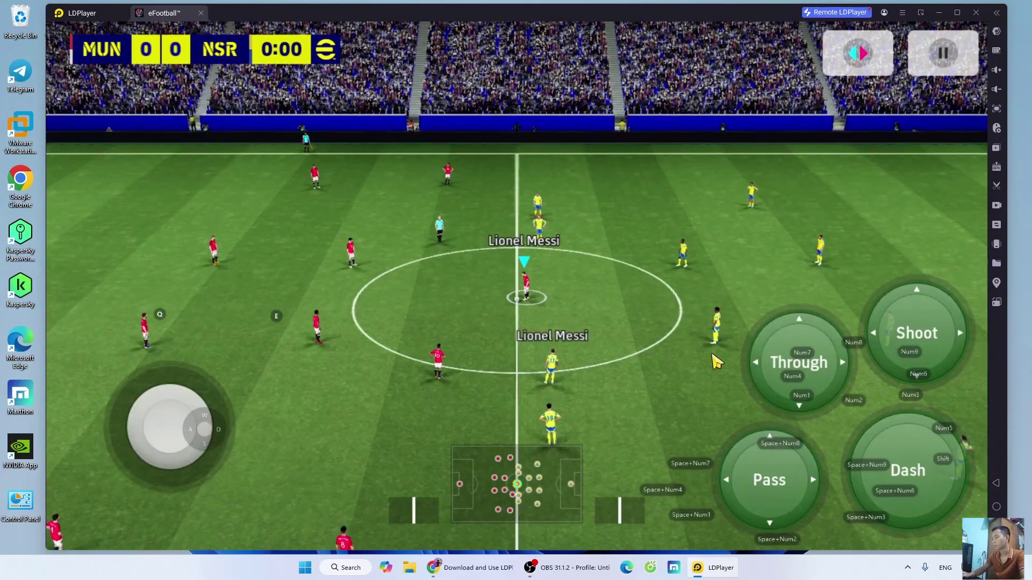
{"action": "key", "text": "KP_4"}
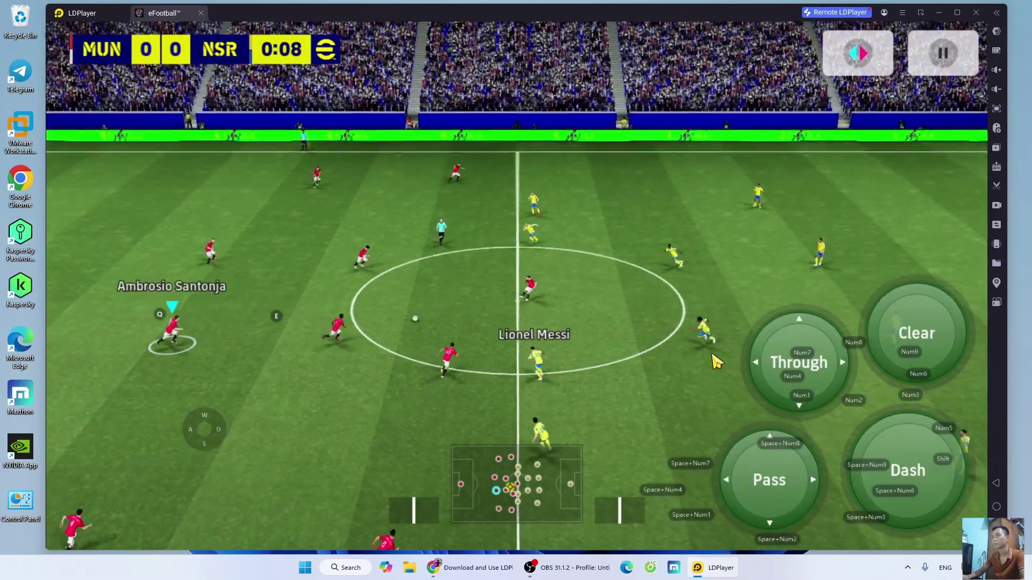
{"action": "key", "text": "s"}
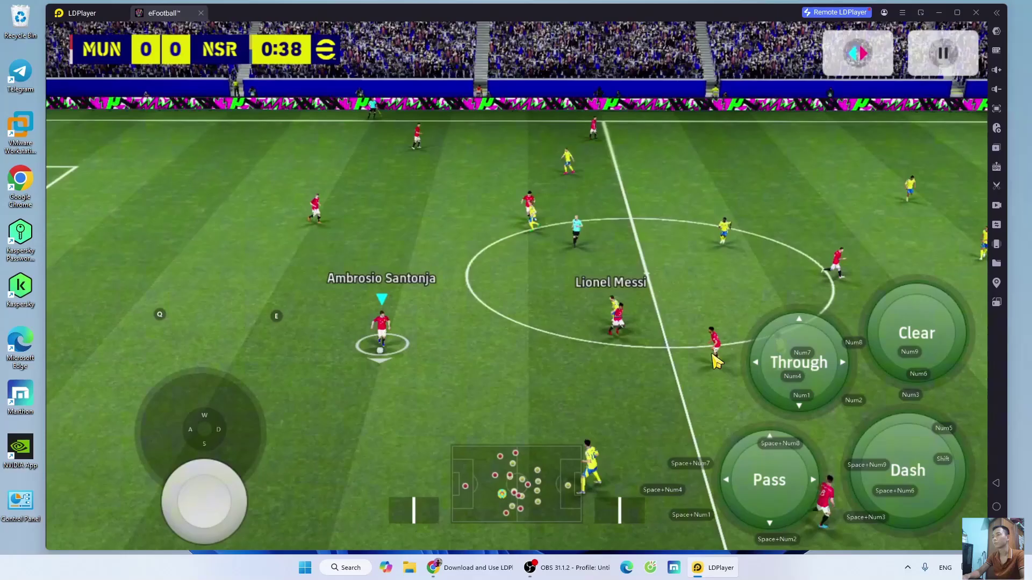
{"action": "key", "text": "F11"}
Run with the ball, pass it diagonally forward, and return the emulator to windowed mode
{"action": "key", "text": "w+d"}
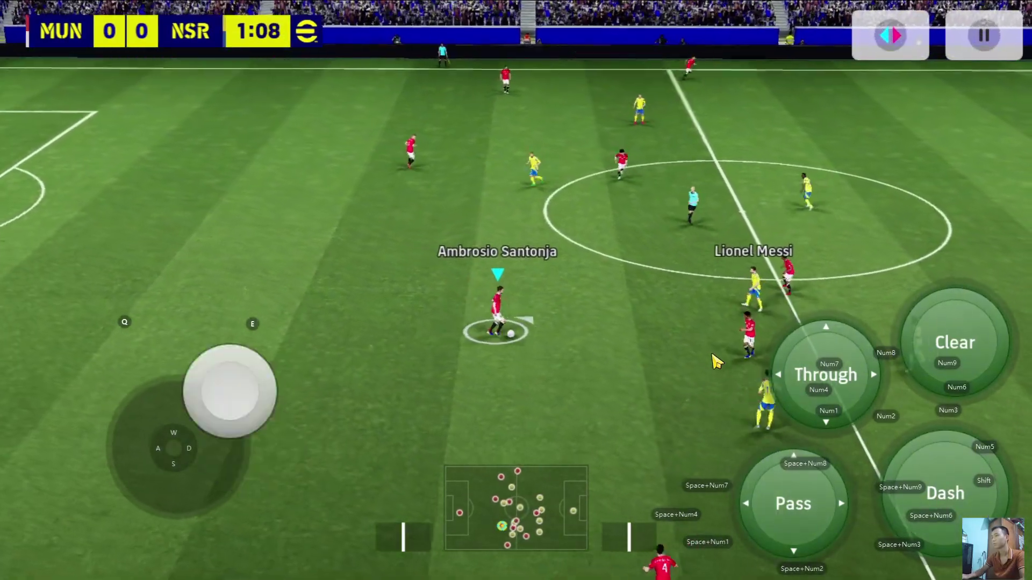
{"action": "key", "text": "space+KP_9"}
{"action": "key", "text": "d"}
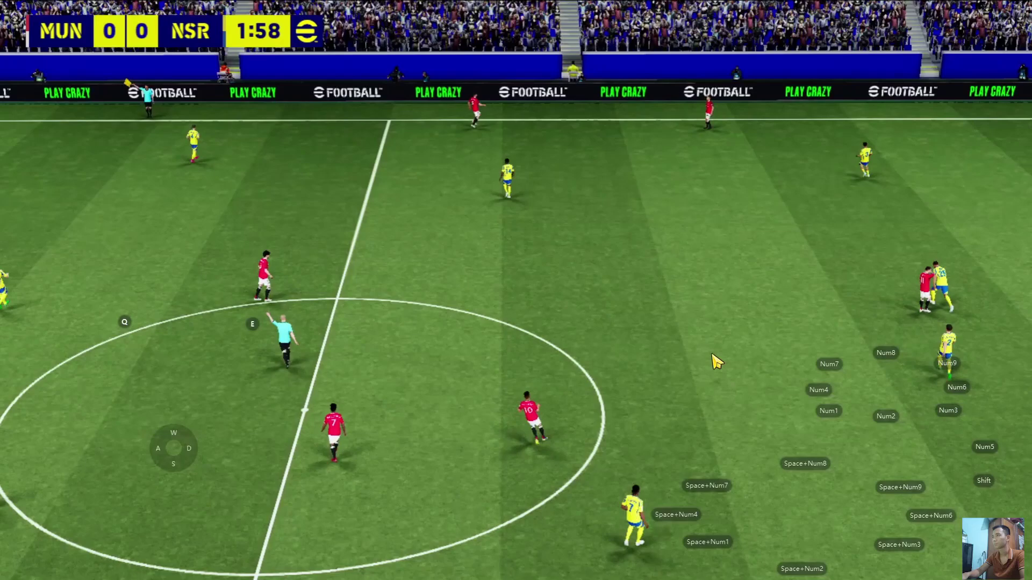
{"action": "key", "text": "F11"}
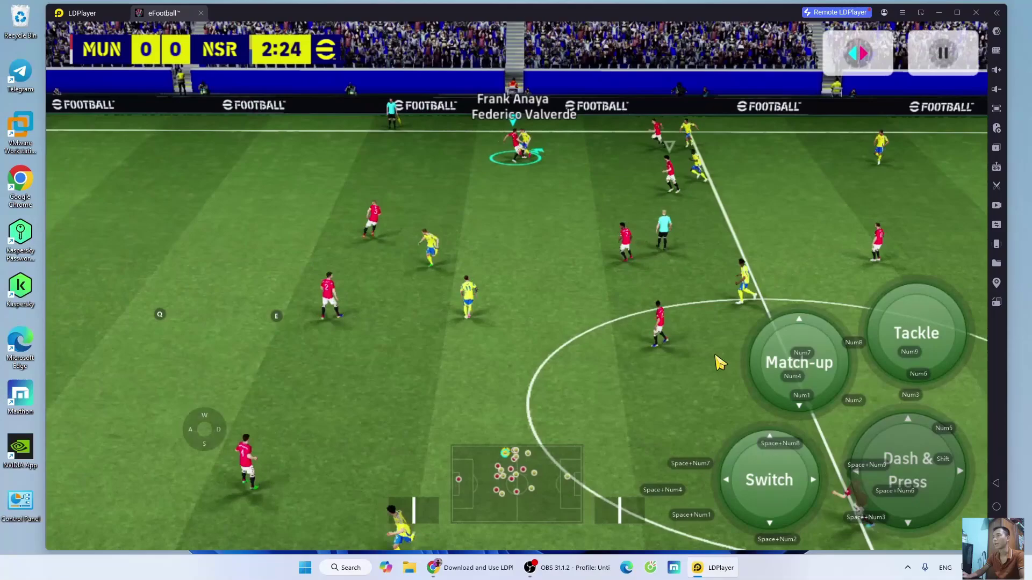
Move the controlled player with the keyboard, play a diagonal through ball backwards, and run onto it with the receiving player
{"action": "key", "text": "s"}
{"action": "key", "text": "a"}
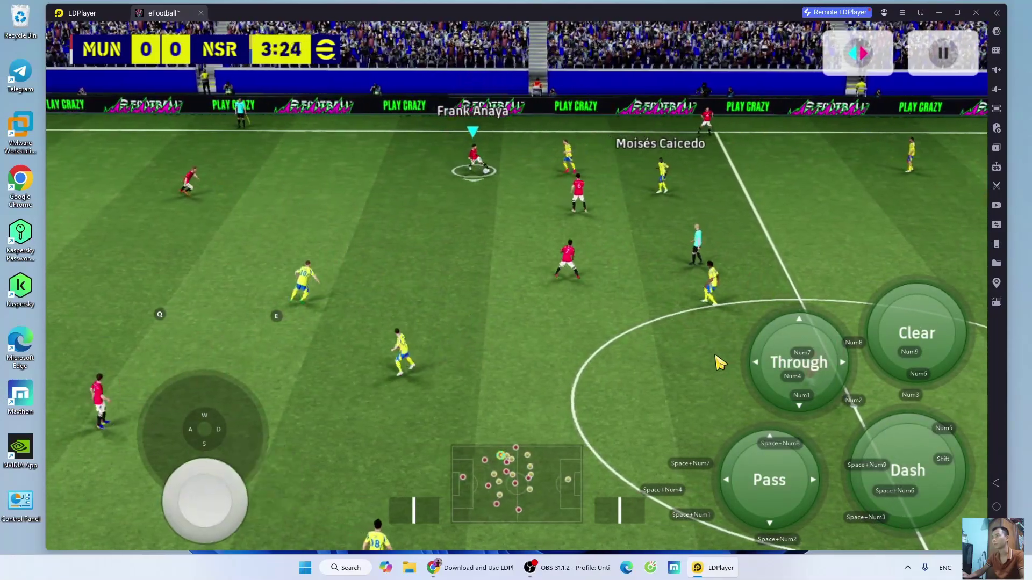
{"action": "key", "text": "KP_1"}
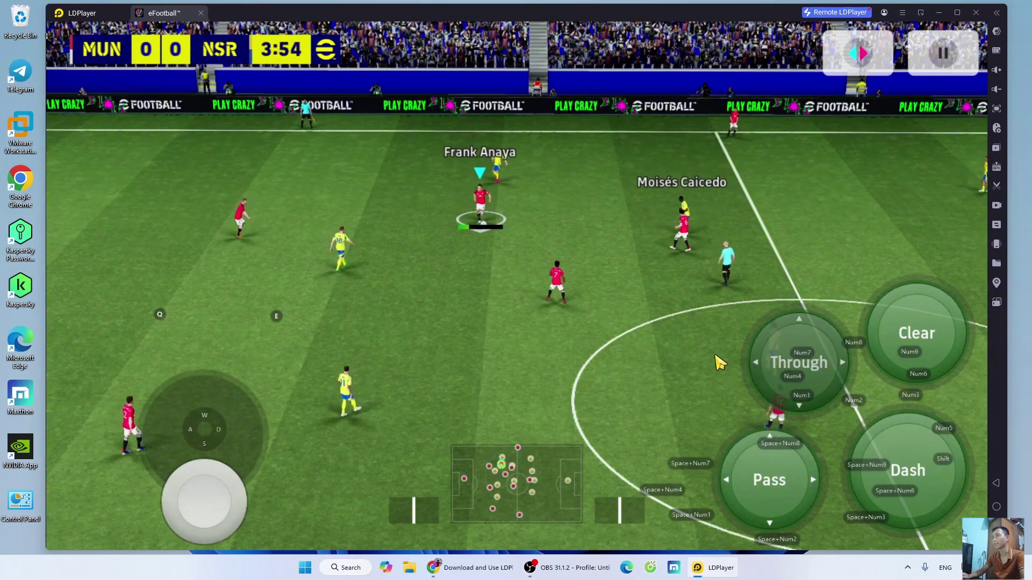
{"action": "key", "text": "w"}
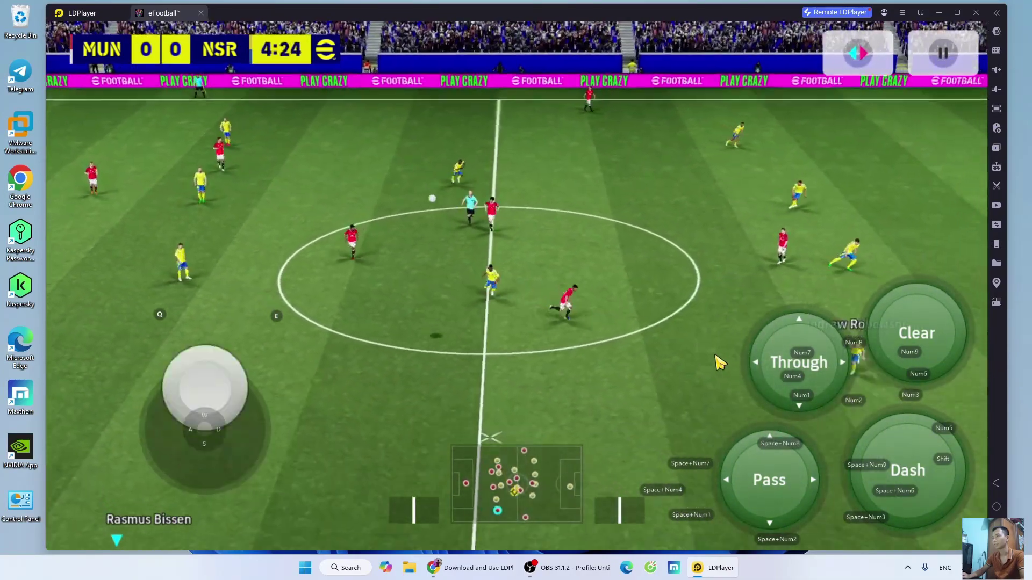
{"action": "key", "text": "d"}
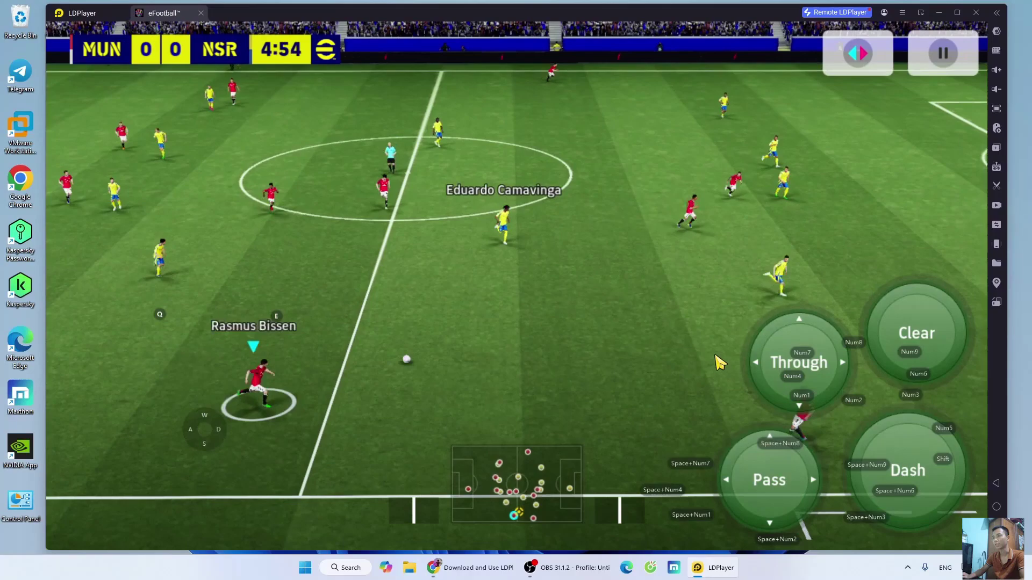